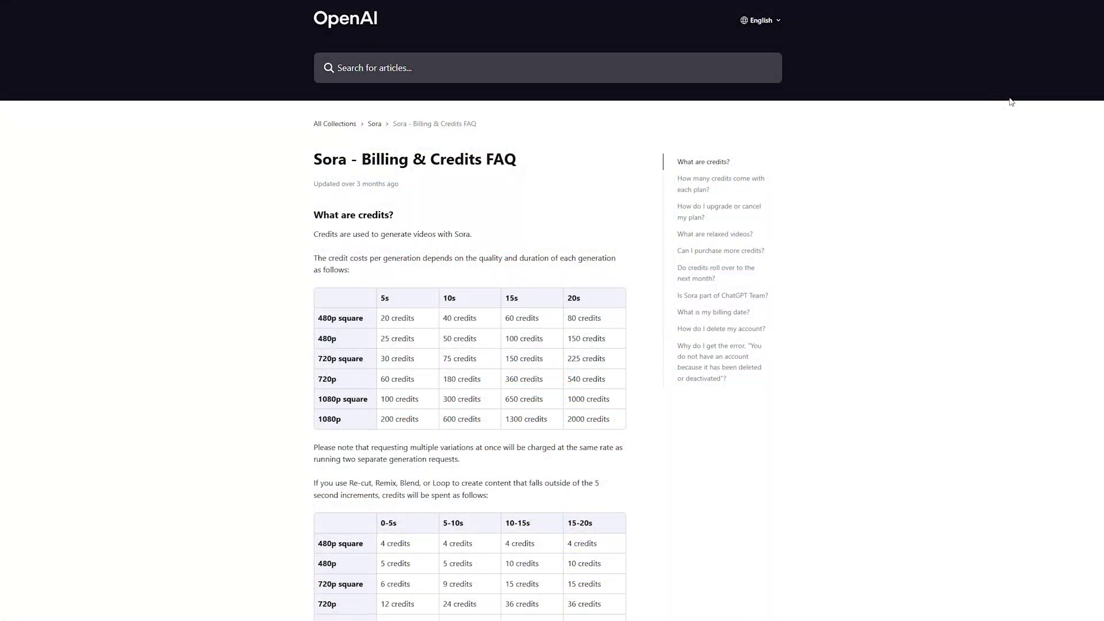
{"action": "scroll", "coordinate": [1012, 102], "scroll_direction": "down", "scroll_amount": 5}
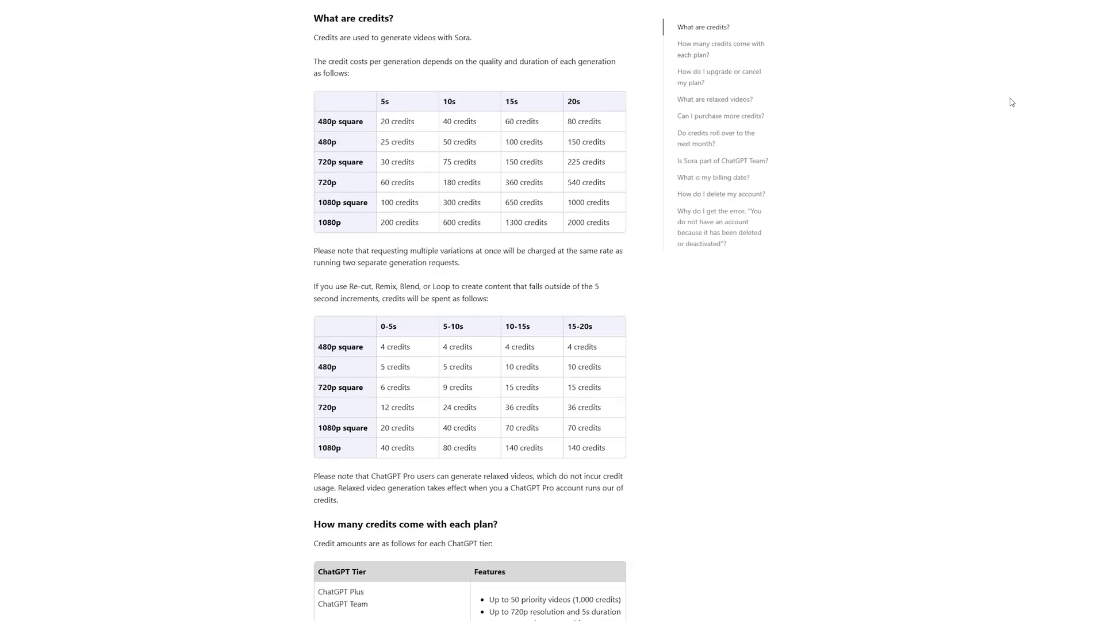
{"action": "scroll", "coordinate": [1011, 102], "scroll_direction": "down", "scroll_amount": 5}
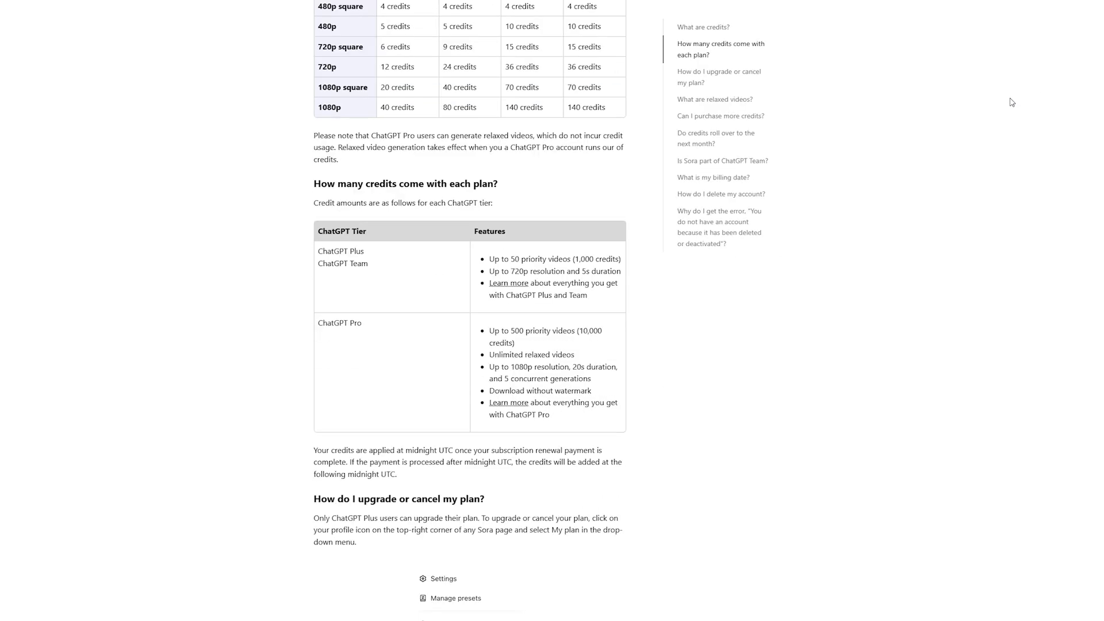
{"action": "scroll", "coordinate": [1011, 102], "scroll_direction": "down", "scroll_amount": 8}
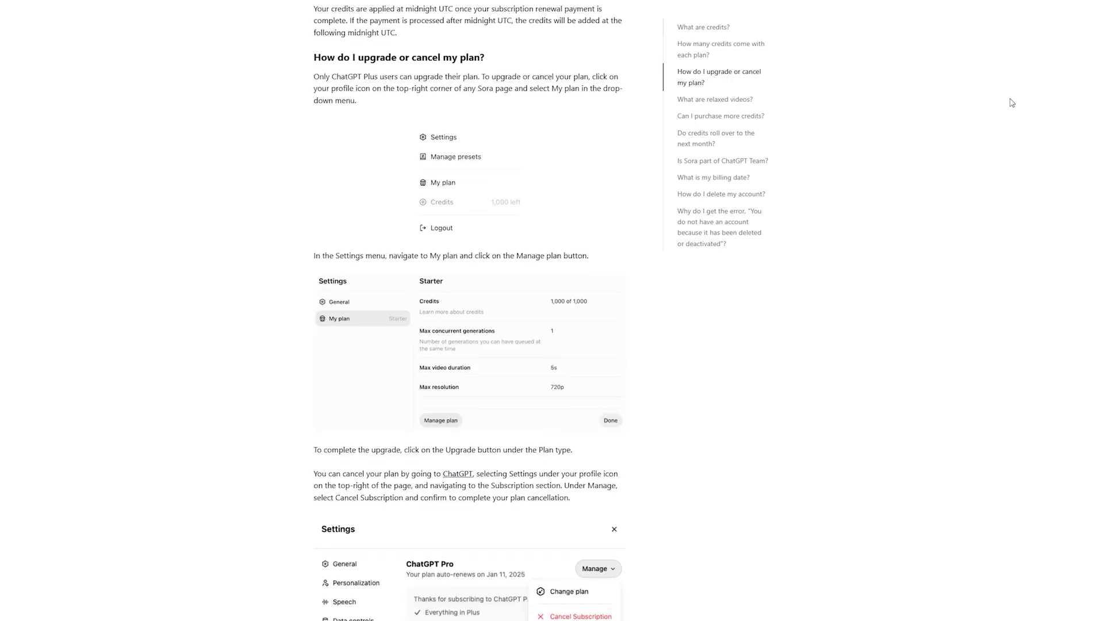
{"action": "scroll", "coordinate": [1011, 103], "scroll_direction": "down", "scroll_amount": 4}
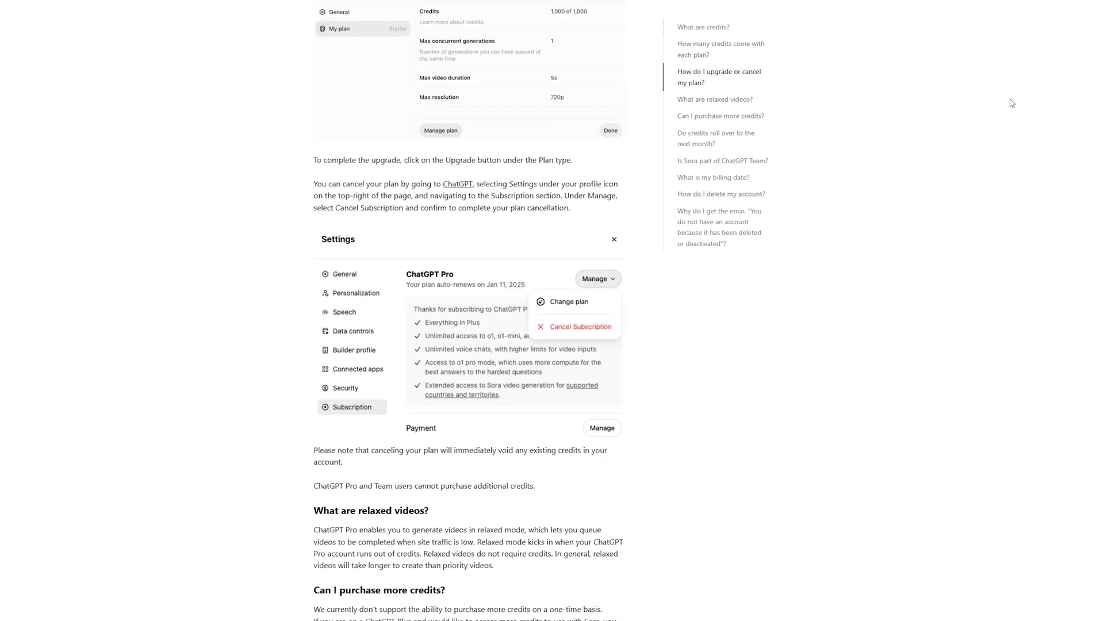
{"action": "scroll", "coordinate": [1011, 103], "scroll_direction": "down", "scroll_amount": 8}
{"action": "scroll", "coordinate": [1011, 103], "scroll_direction": "down", "scroll_amount": 7}
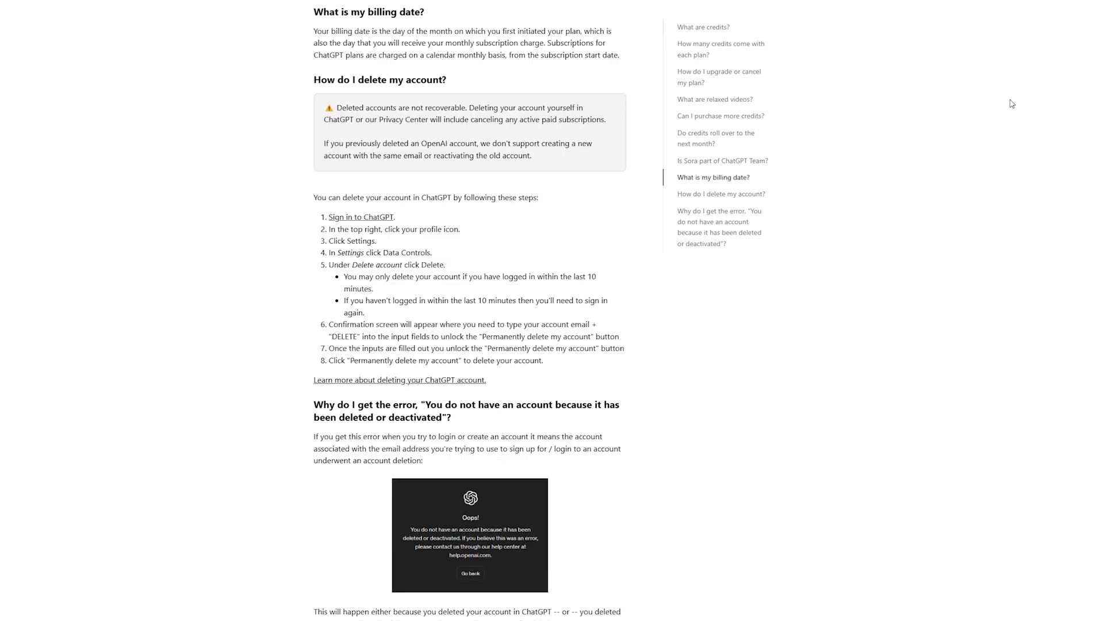
{"action": "scroll", "coordinate": [1011, 103], "scroll_direction": "down", "scroll_amount": 3}
{"action": "scroll", "coordinate": [1011, 103], "scroll_direction": "down", "scroll_amount": 3}
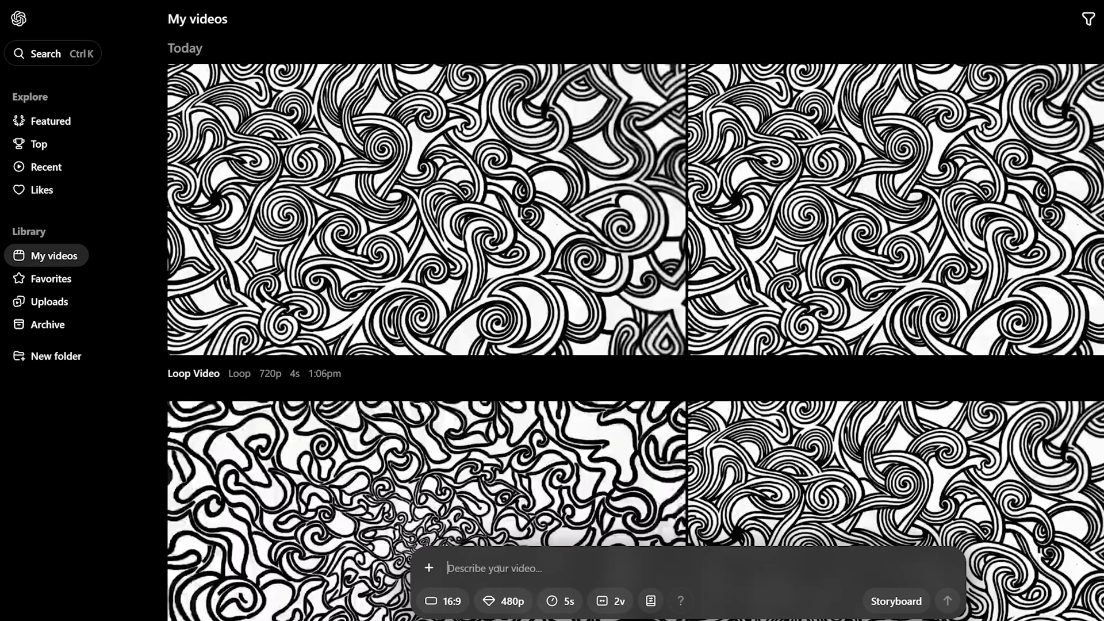
Submit the prompt 'top down view of a swamp' to generate a video
{"action": "type", "text": "top down view of"}
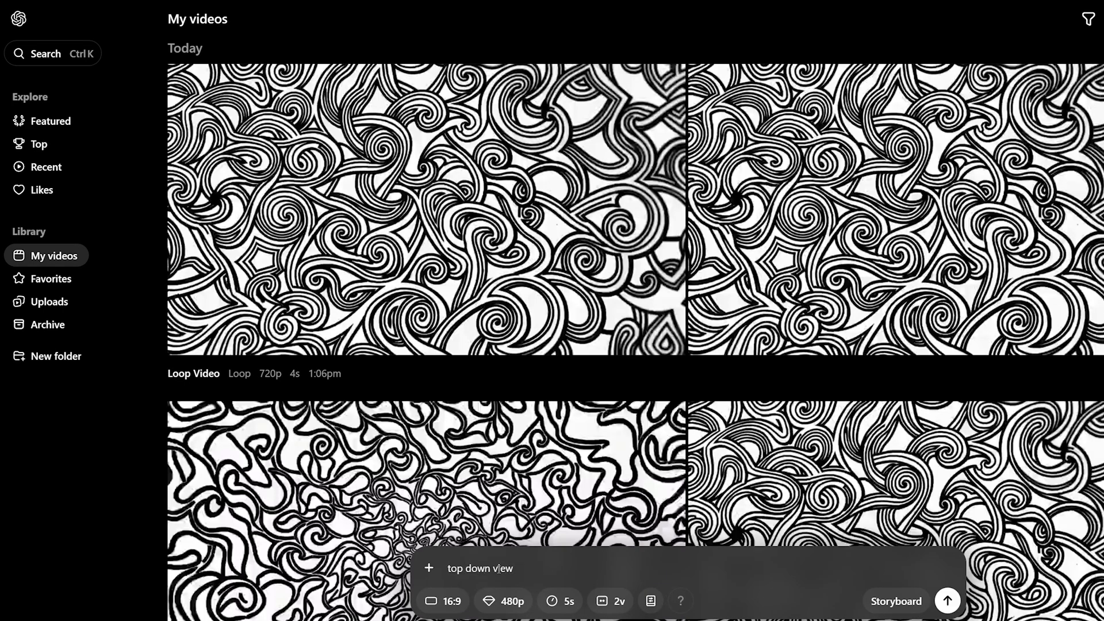
{"action": "type", "text": " a swamp"}
{"action": "key", "text": "Return"}
{"action": "left_click", "coordinate": [430, 568]}
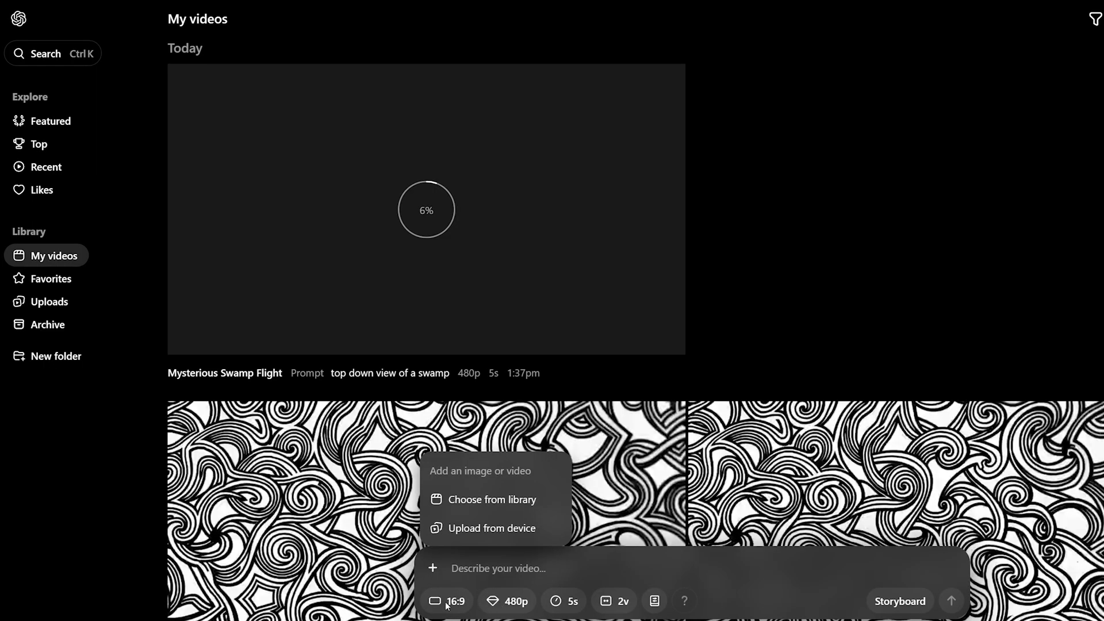
Review the aspect ratio and resolution choices, keeping 16:9
{"action": "left_click", "coordinate": [443, 604]}
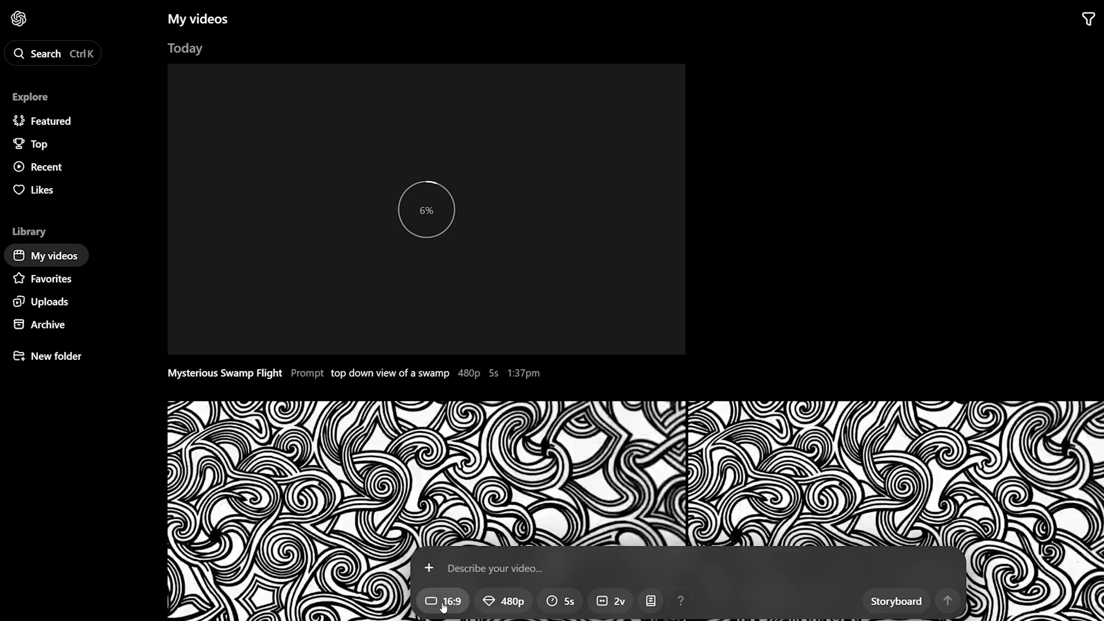
{"action": "left_click", "coordinate": [443, 601]}
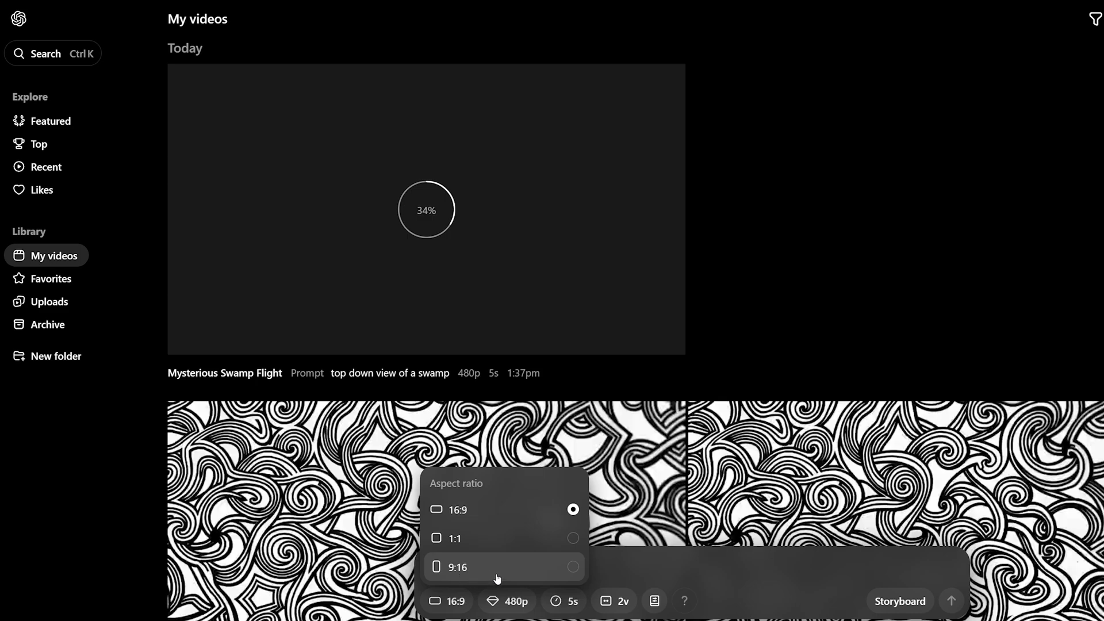
{"action": "left_click", "coordinate": [511, 609]}
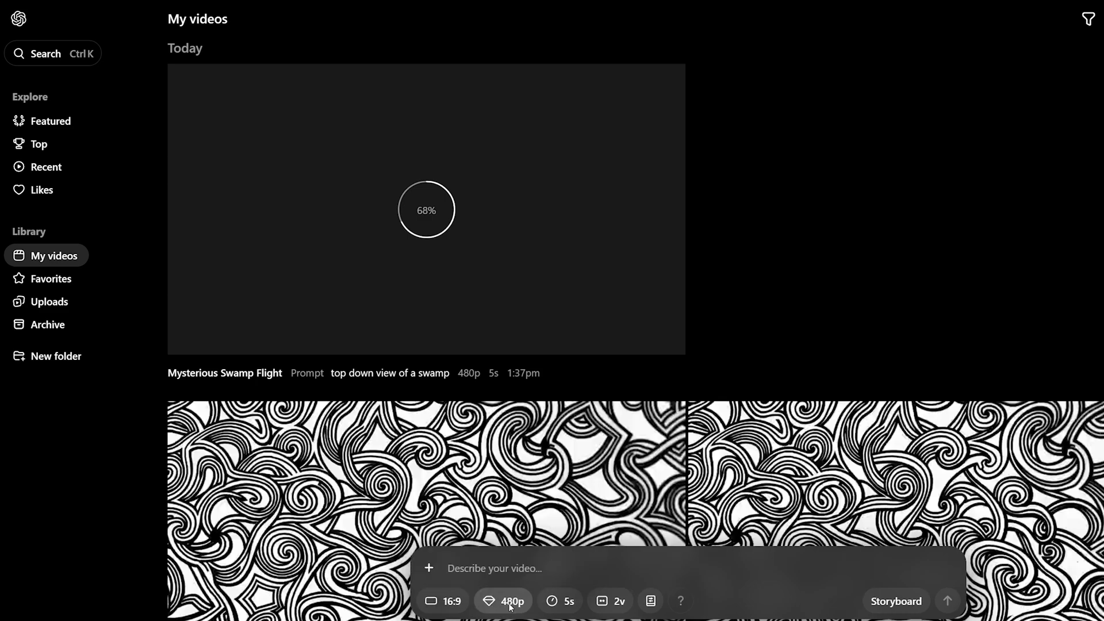
{"action": "left_click", "coordinate": [509, 606]}
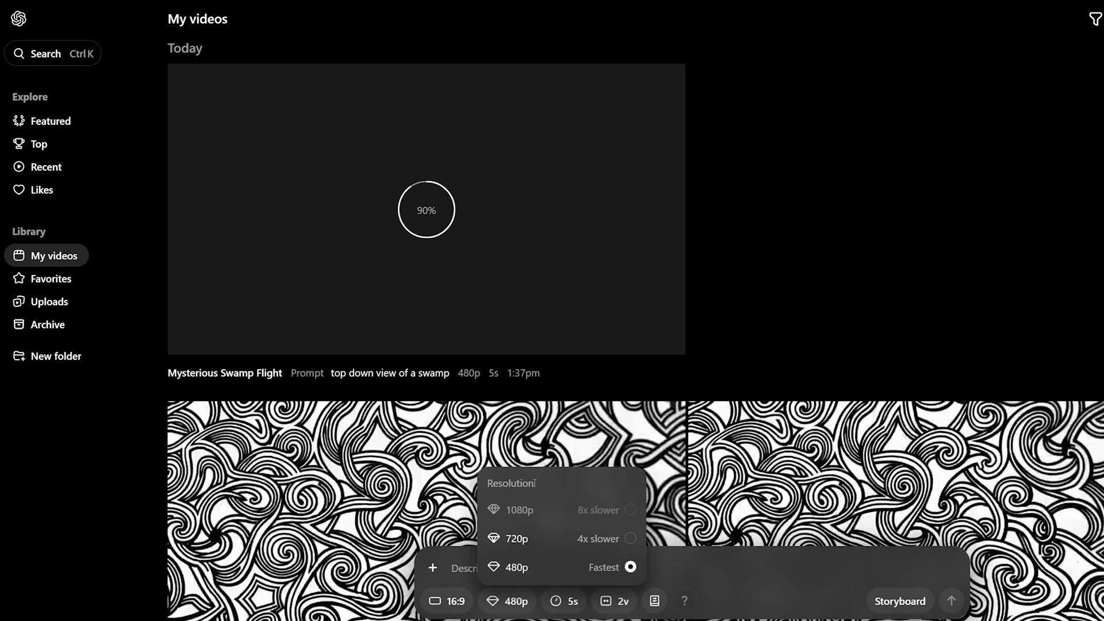
{"action": "left_click", "coordinate": [570, 611]}
Keep the 5-second duration and switch the resolution to 720p
{"action": "left_click", "coordinate": [567, 608]}
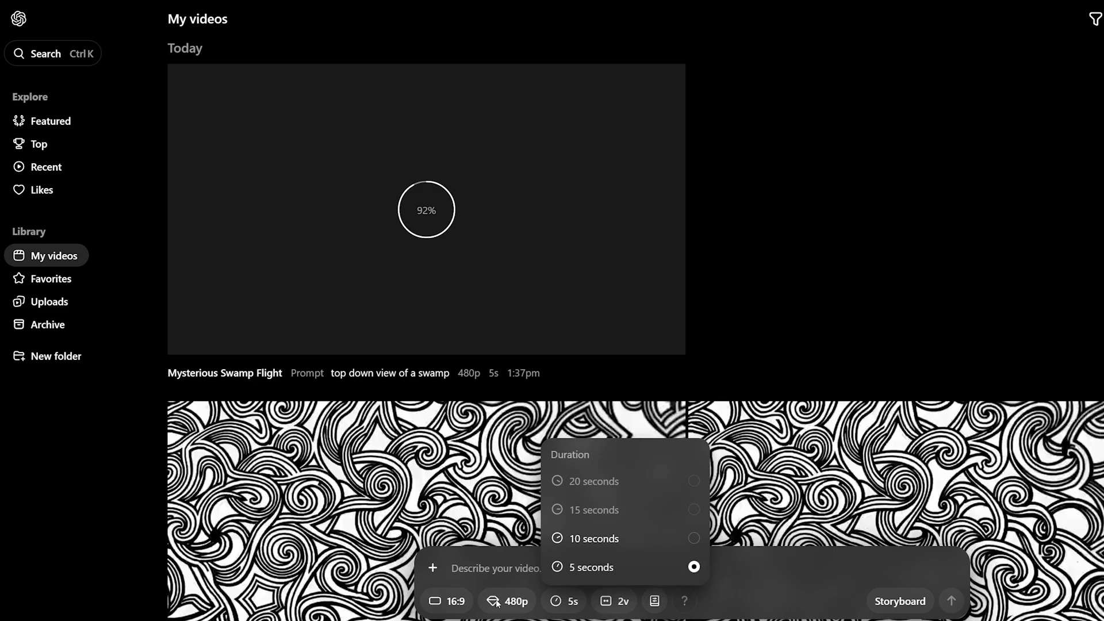
{"action": "left_click", "coordinate": [516, 607]}
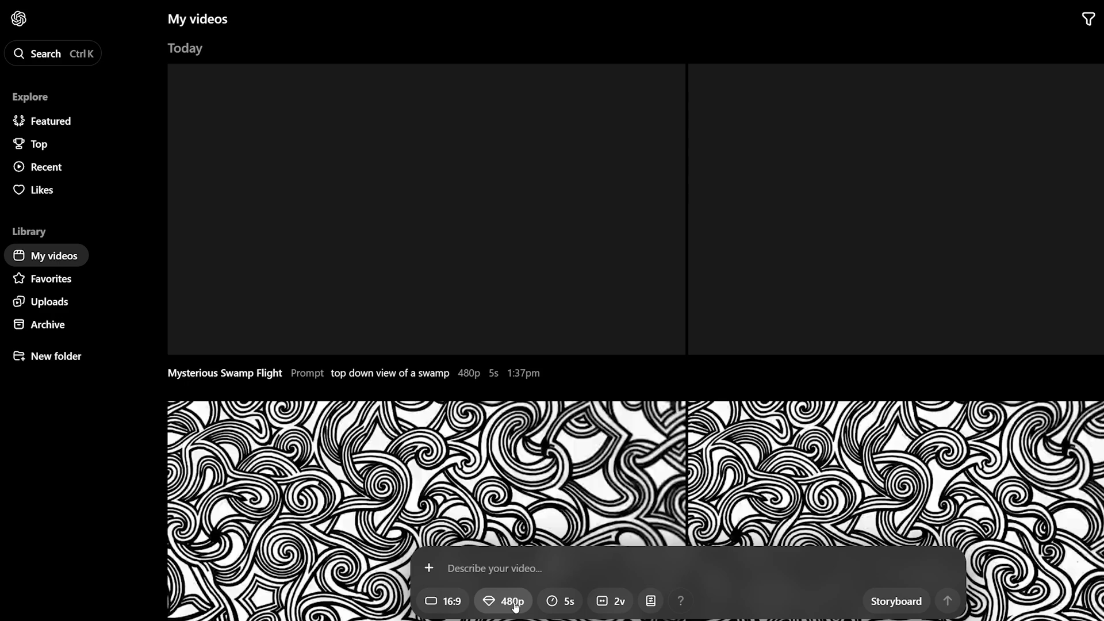
{"action": "left_click", "coordinate": [515, 606]}
{"action": "left_click", "coordinate": [526, 538]}
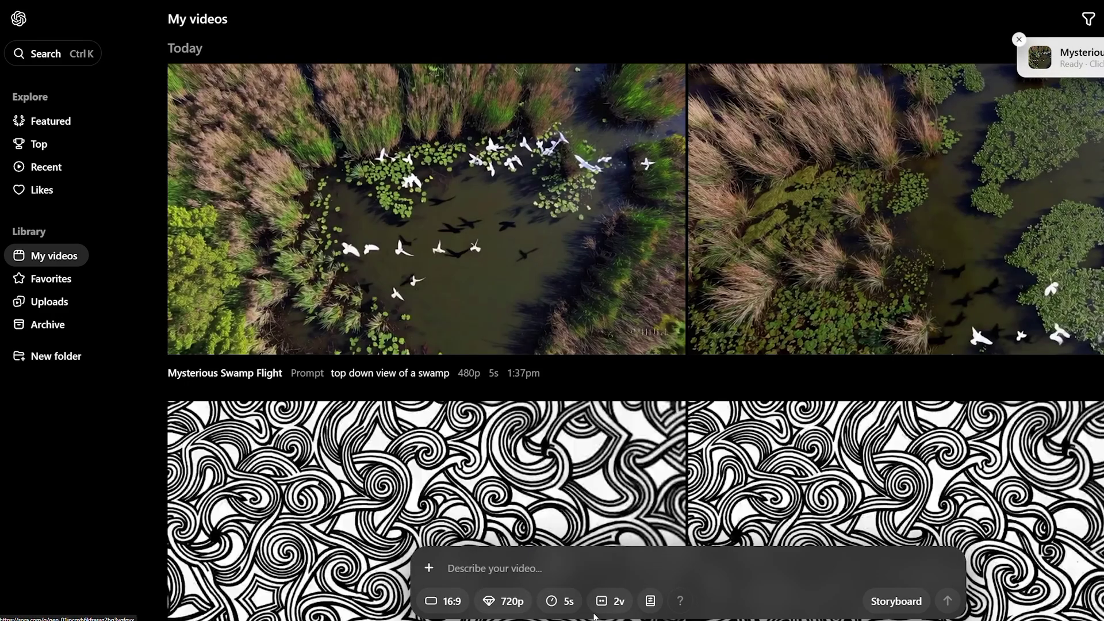
Check the duration and variation choices, keeping 5 seconds and 2 variations
{"action": "left_click", "coordinate": [555, 604]}
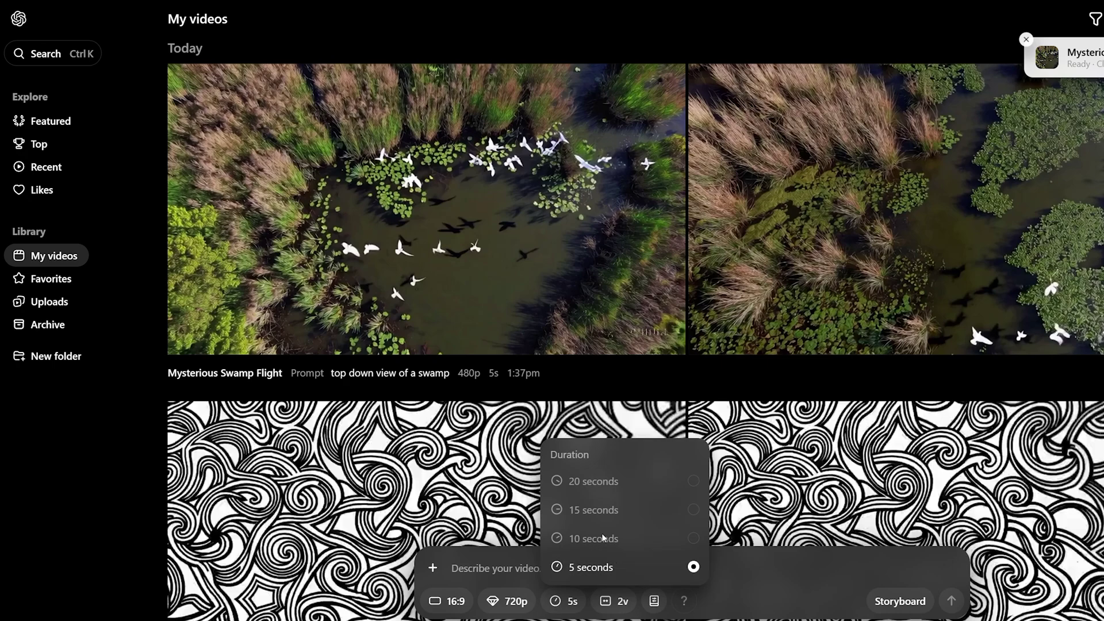
{"action": "left_click", "coordinate": [612, 608]}
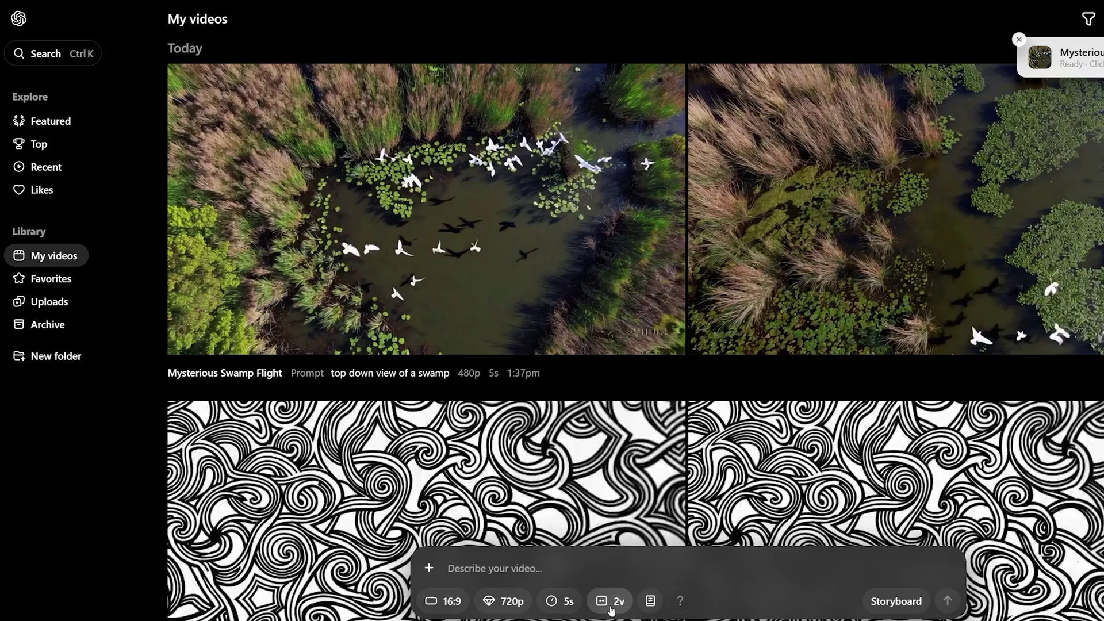
{"action": "left_click", "coordinate": [606, 602]}
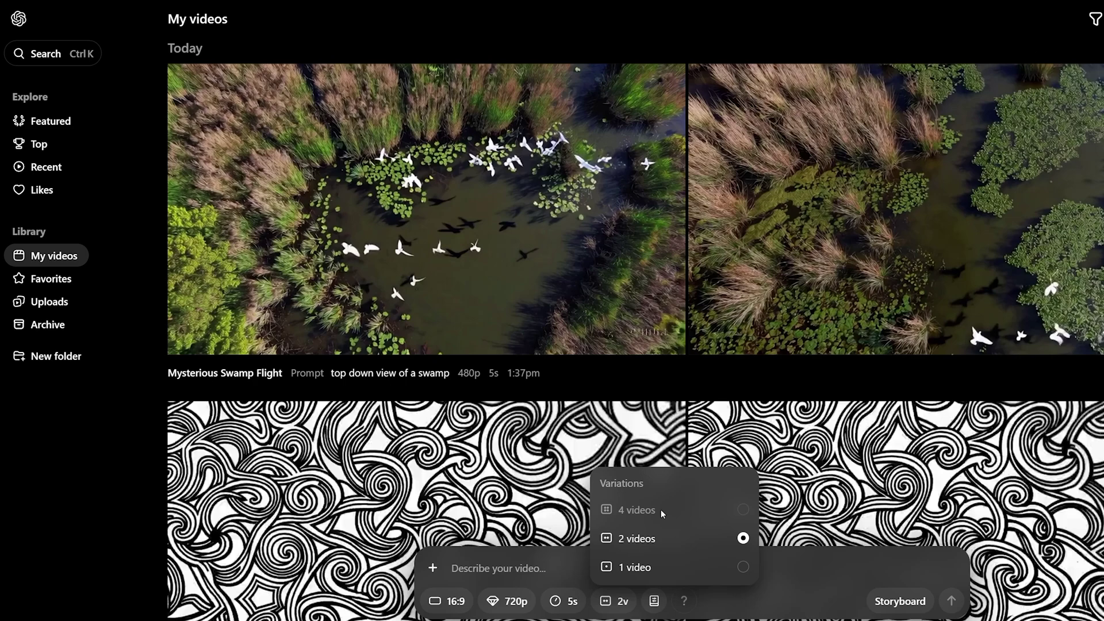
{"action": "left_click", "coordinate": [653, 606]}
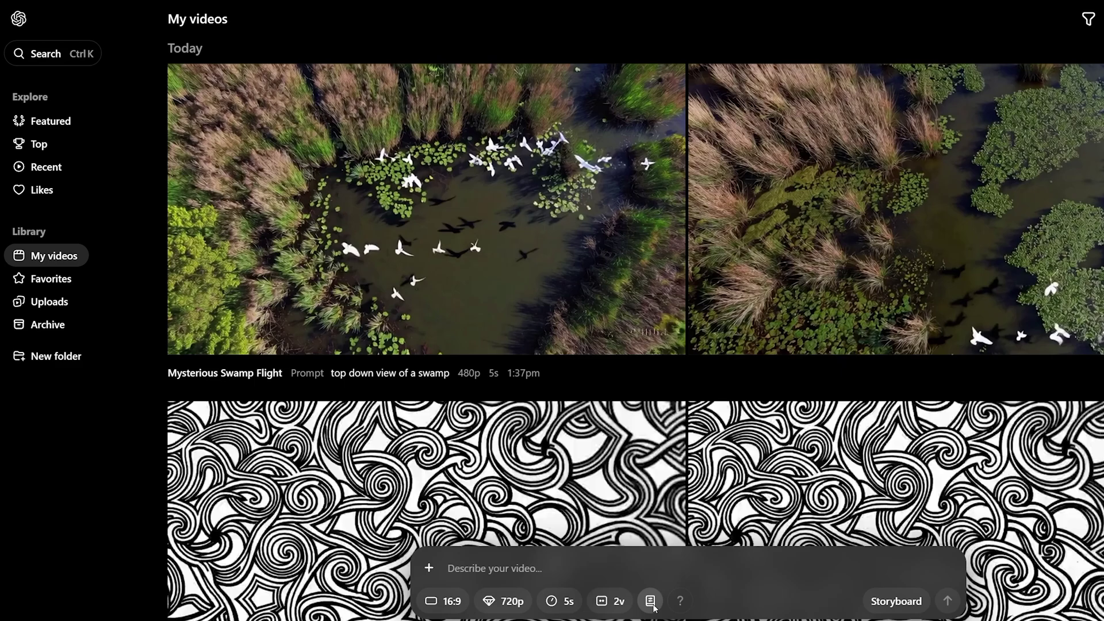
{"action": "left_click", "coordinate": [652, 603]}
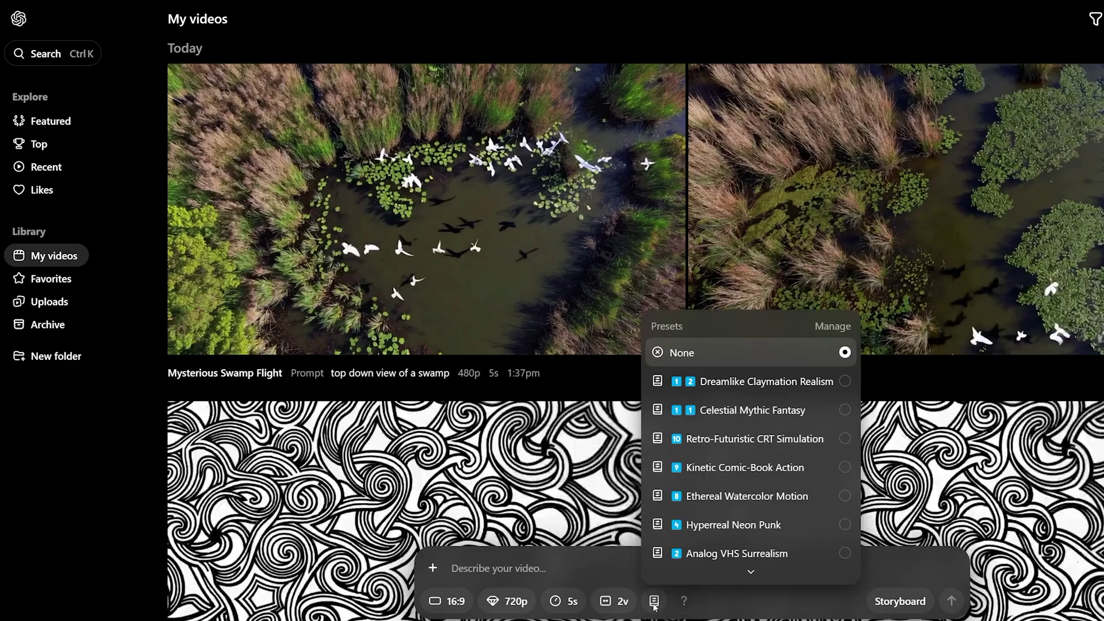
{"action": "scroll", "coordinate": [713, 566], "scroll_direction": "down", "scroll_amount": 3}
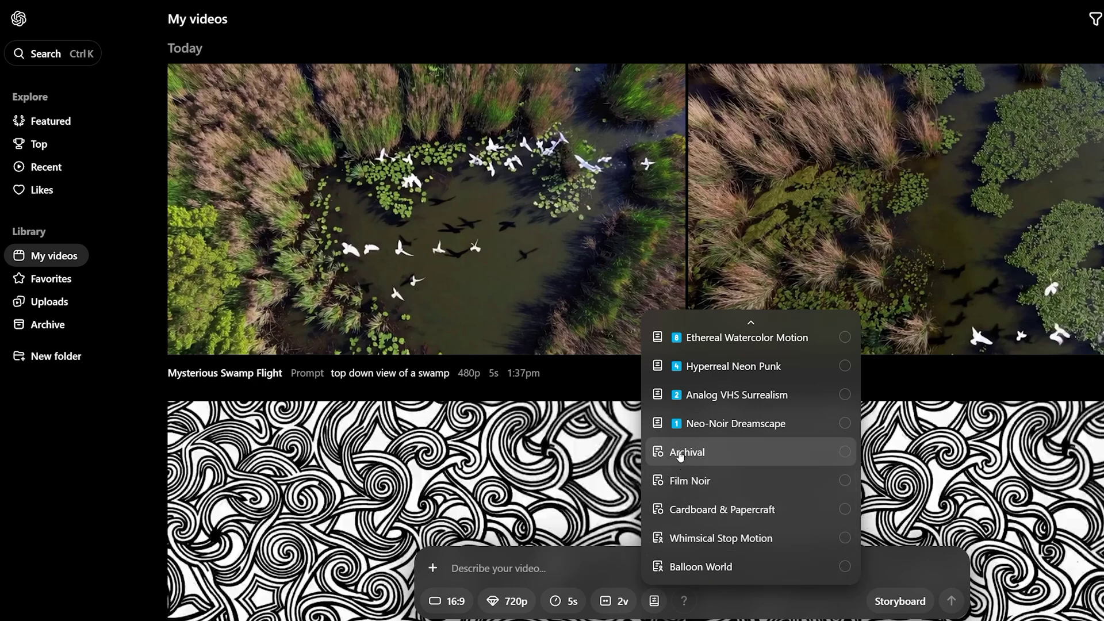
{"action": "scroll", "coordinate": [682, 468], "scroll_direction": "up", "scroll_amount": 5}
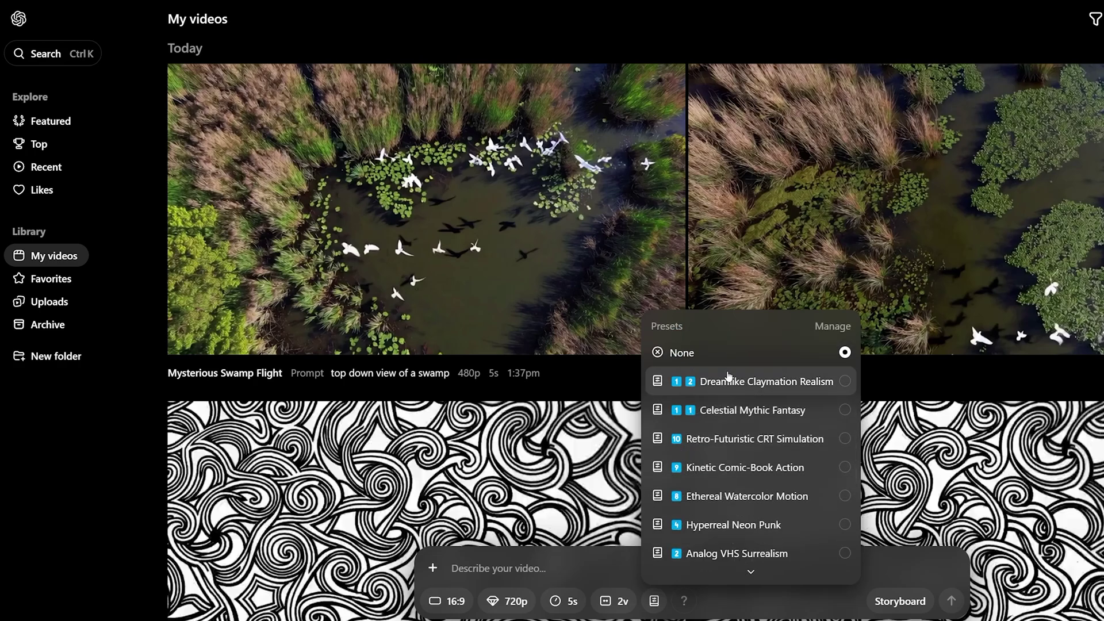
{"action": "left_click", "coordinate": [833, 326]}
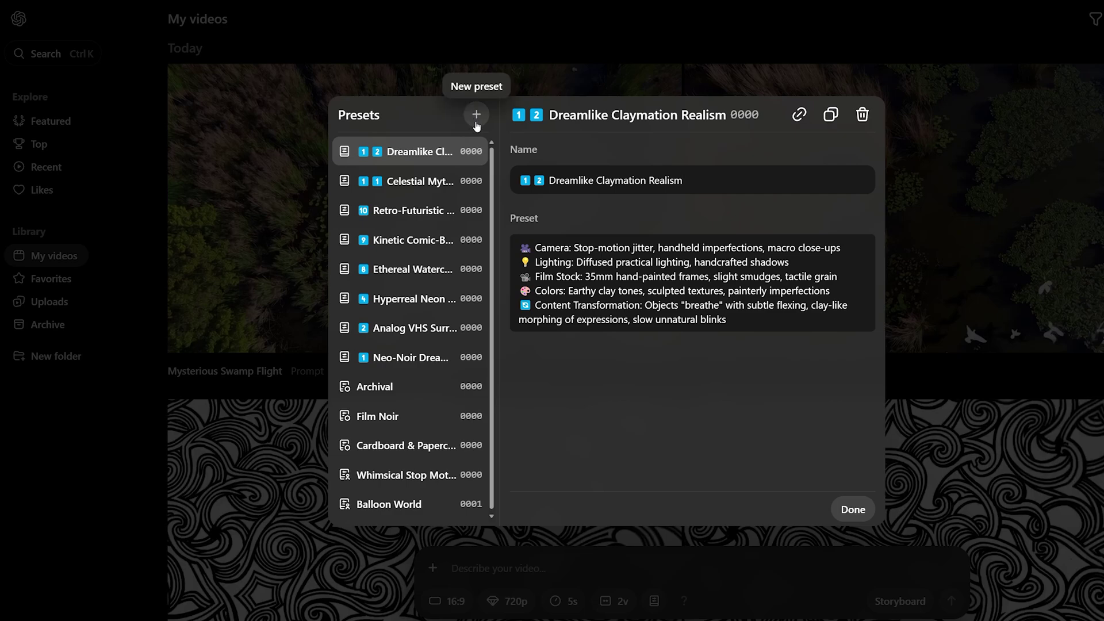
{"action": "left_click", "coordinate": [857, 510]}
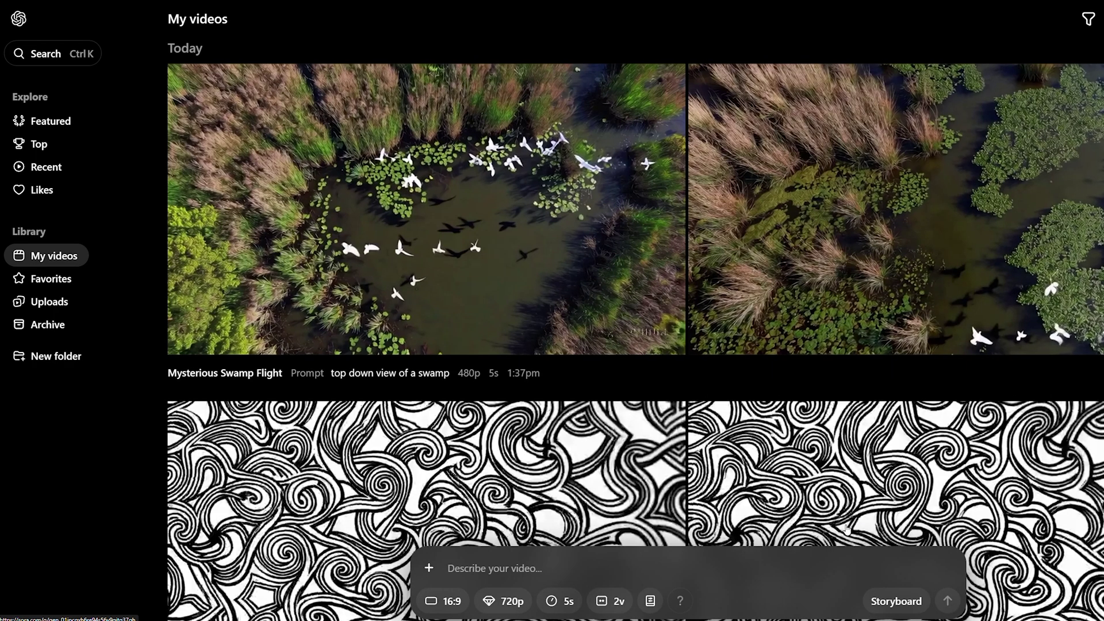
{"action": "left_click", "coordinate": [896, 601]}
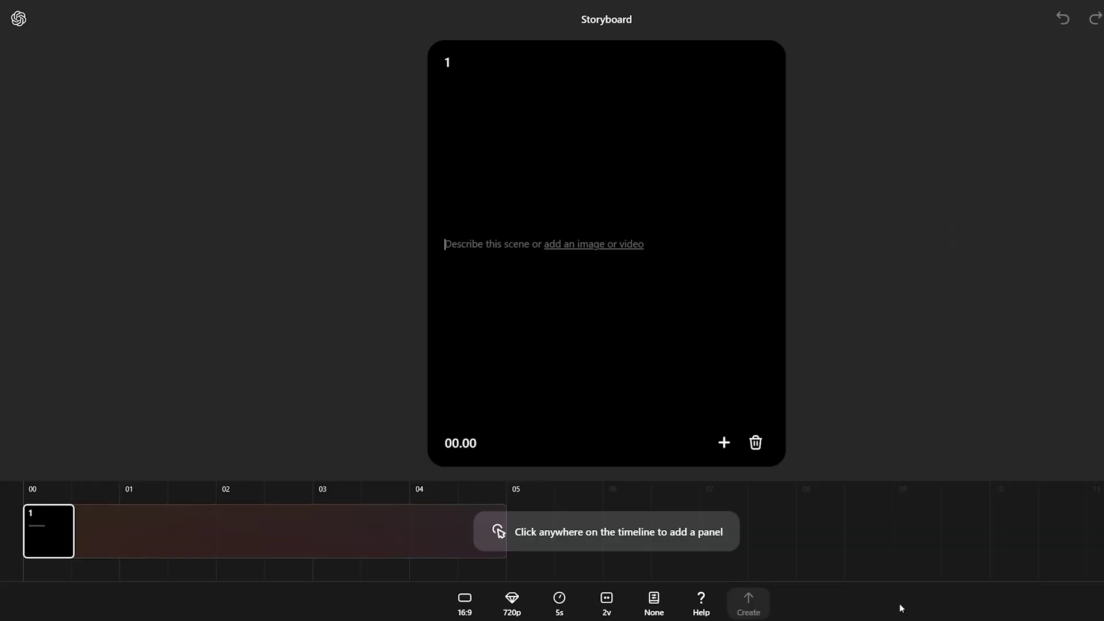
{"action": "key", "text": "Escape"}
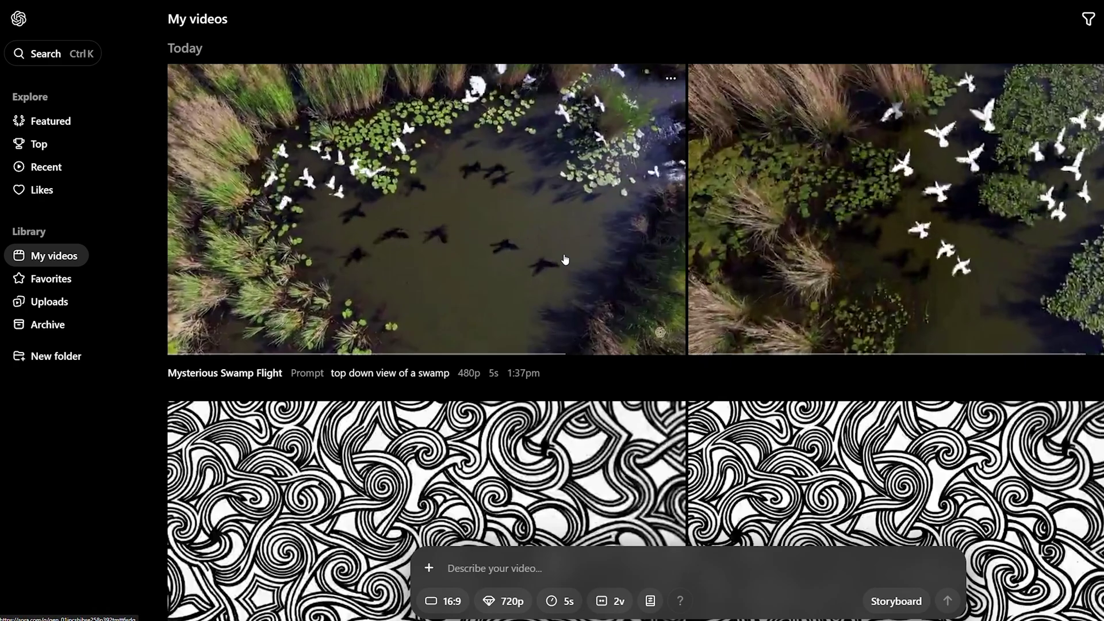
{"action": "left_click", "coordinate": [563, 253]}
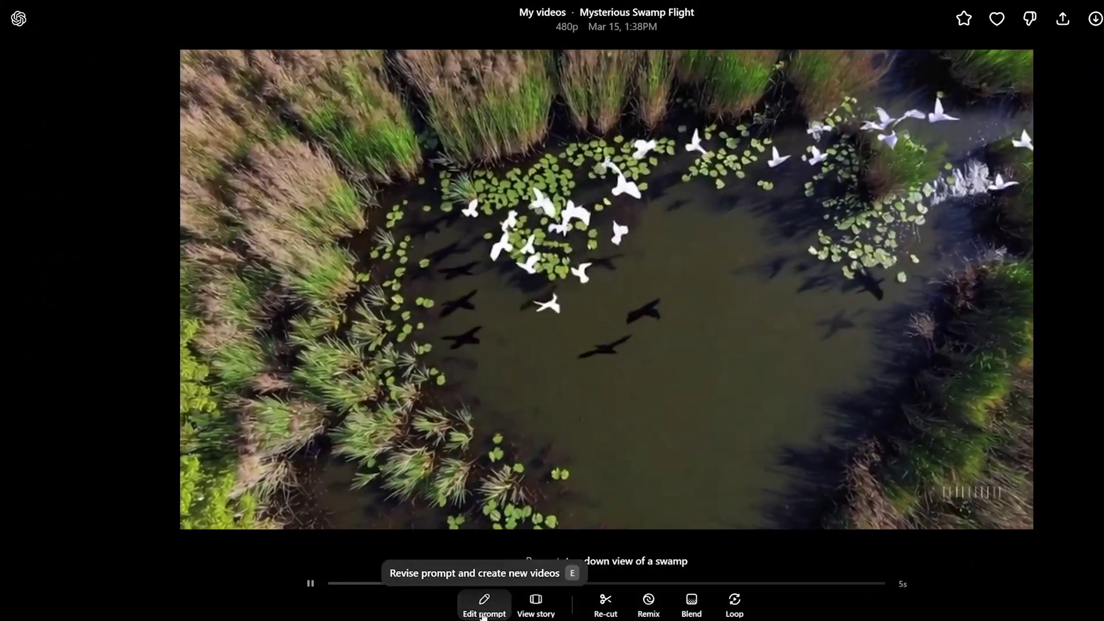
Preview Edit prompt, the story scenes and Remix for Mysterious Swamp Flight without changes
{"action": "left_click", "coordinate": [484, 614]}
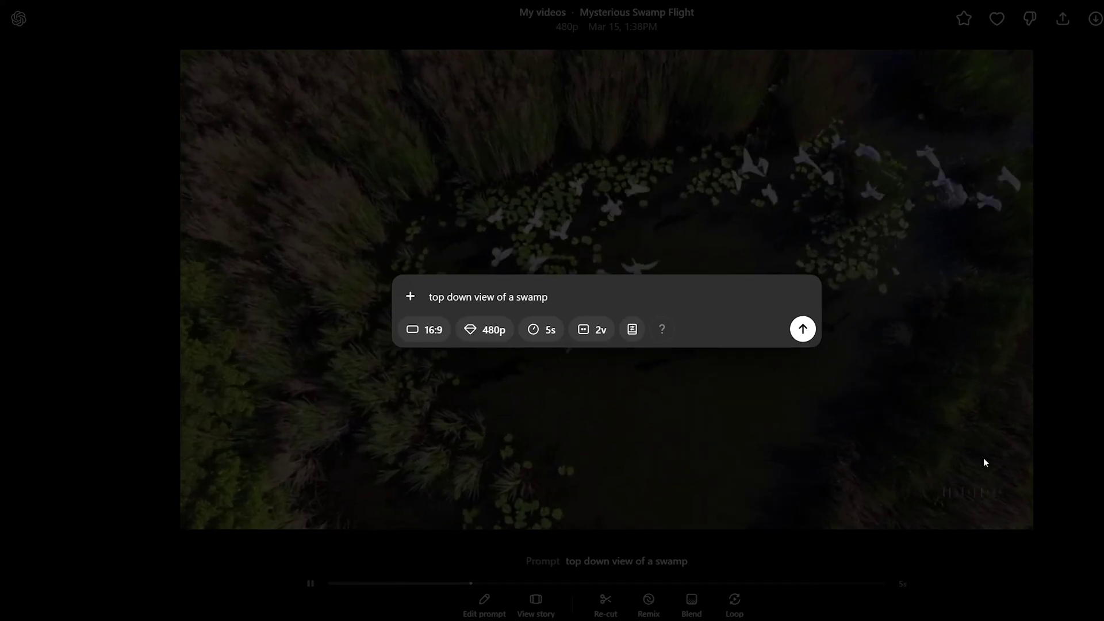
{"action": "left_click", "coordinate": [985, 483]}
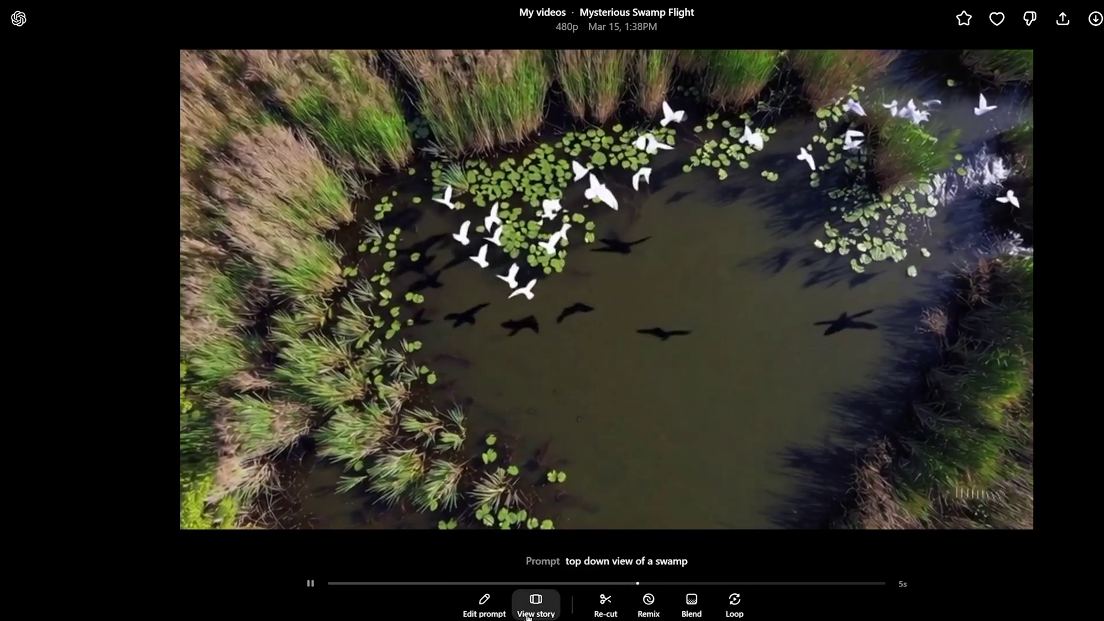
{"action": "left_click", "coordinate": [538, 605]}
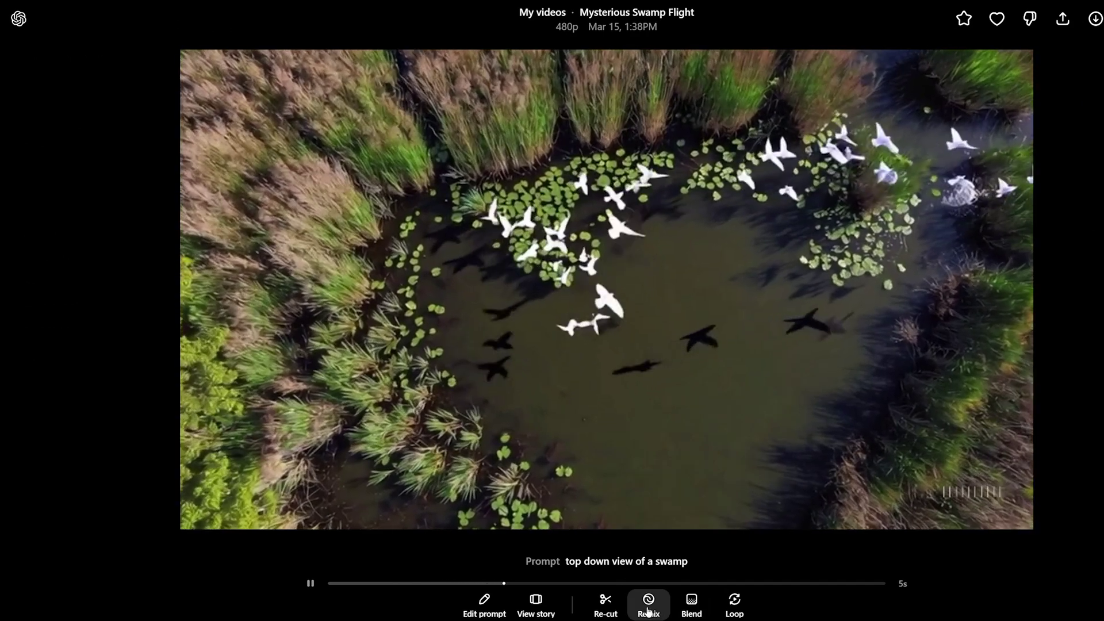
{"action": "left_click", "coordinate": [648, 611]}
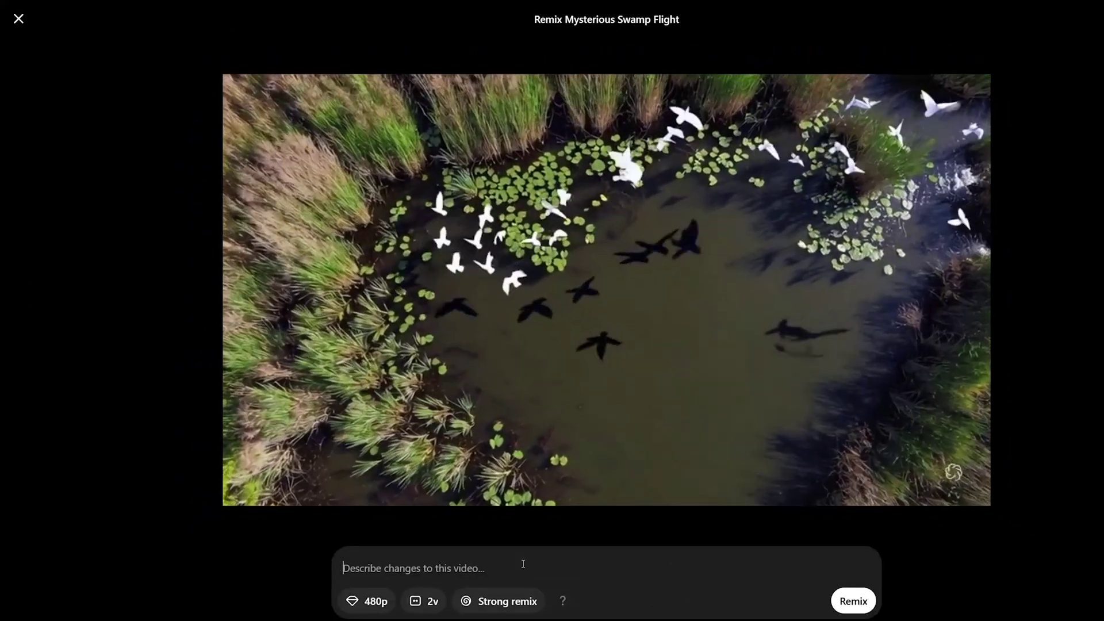
{"action": "left_click", "coordinate": [17, 18]}
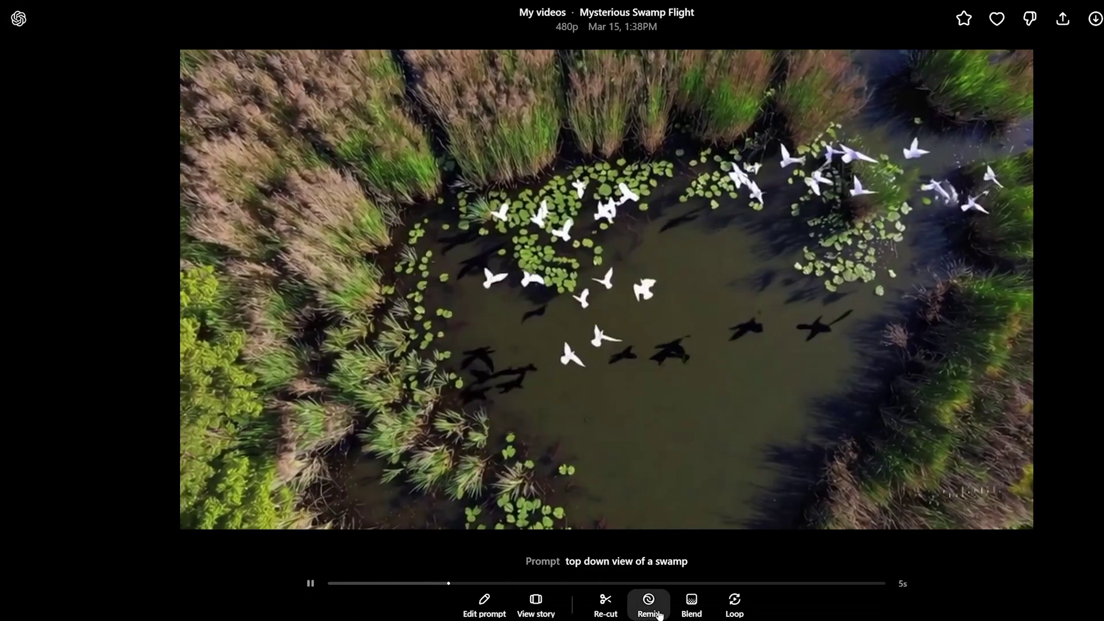
Look at the Blend choices, then open the Loop editor for the swamp video
{"action": "left_click", "coordinate": [691, 609]}
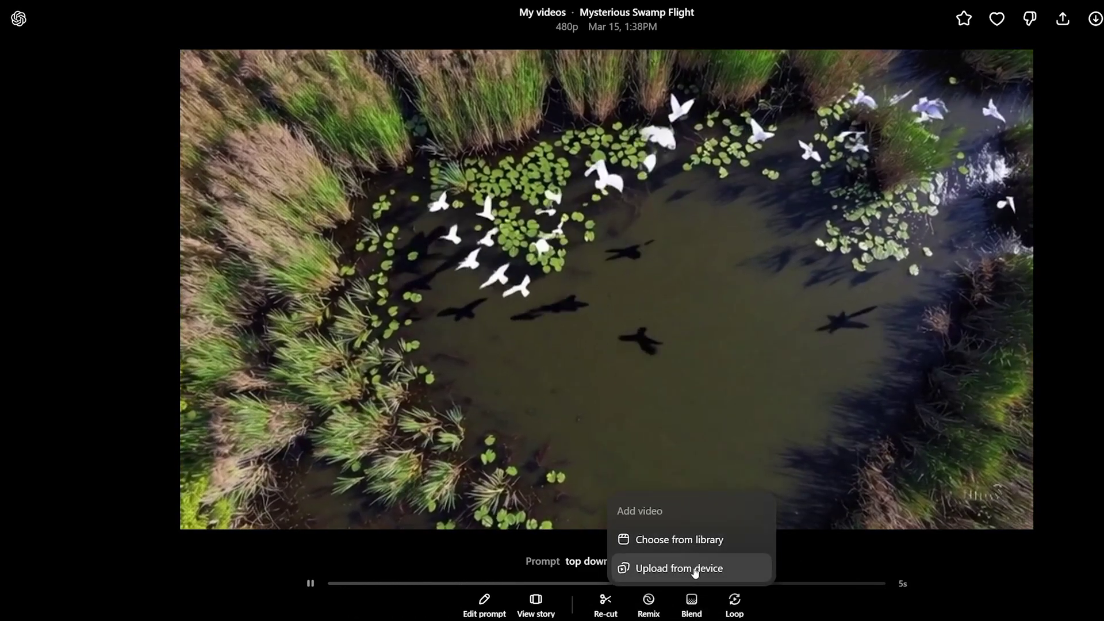
{"action": "left_click", "coordinate": [735, 609]}
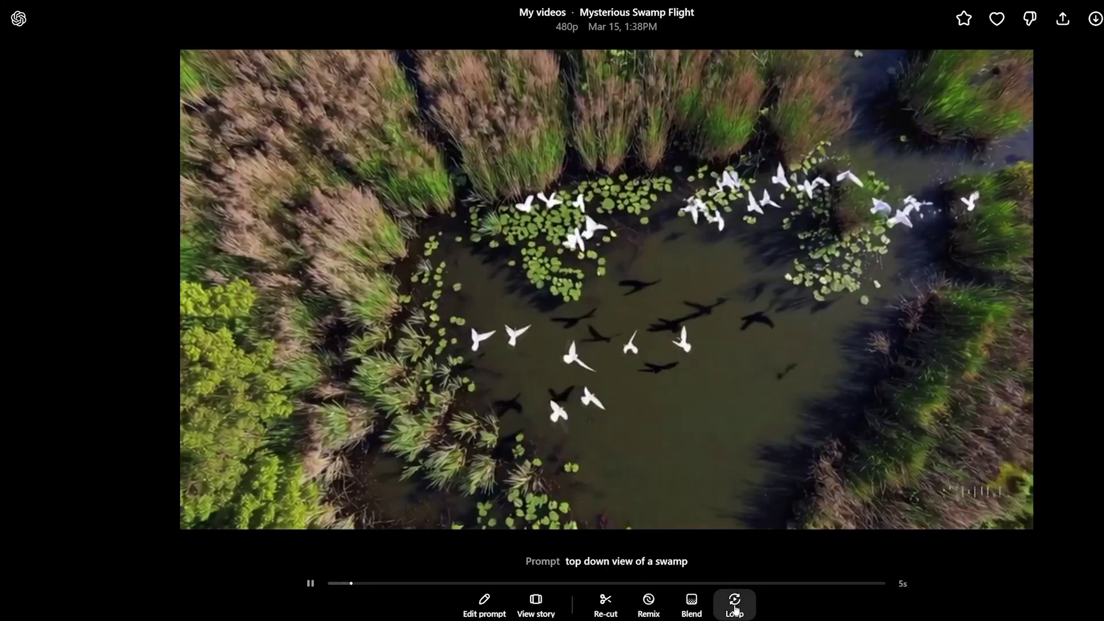
{"action": "left_click", "coordinate": [734, 608]}
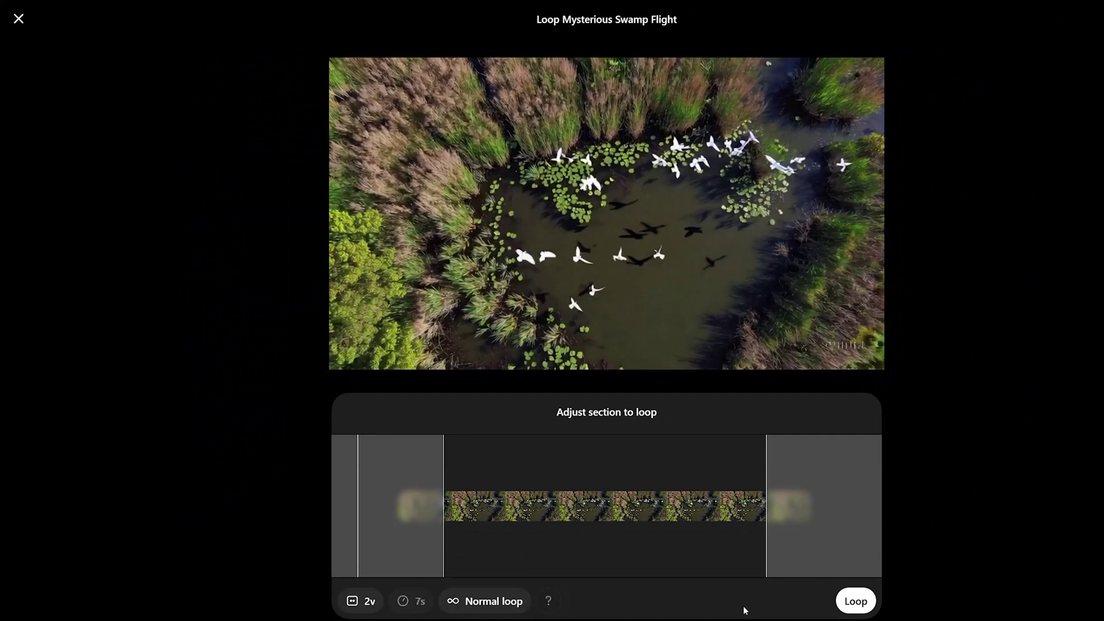
Move the loop preview, check the loop options, and exit the editor without looping
{"action": "left_click", "coordinate": [443, 553]}
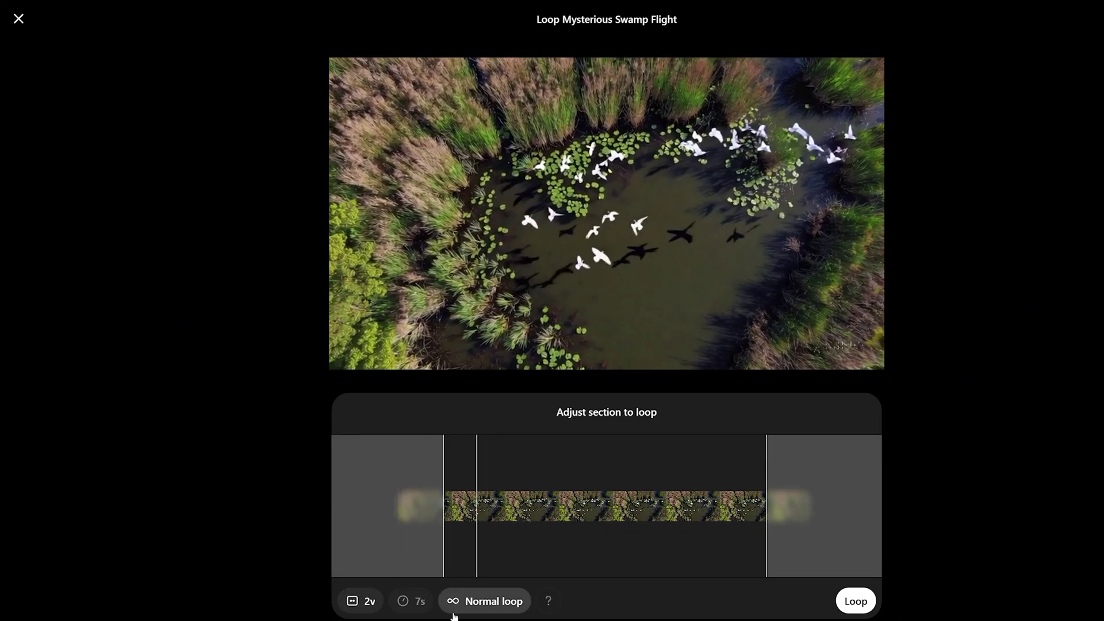
{"action": "left_click", "coordinate": [475, 604]}
{"action": "left_click", "coordinate": [619, 600]}
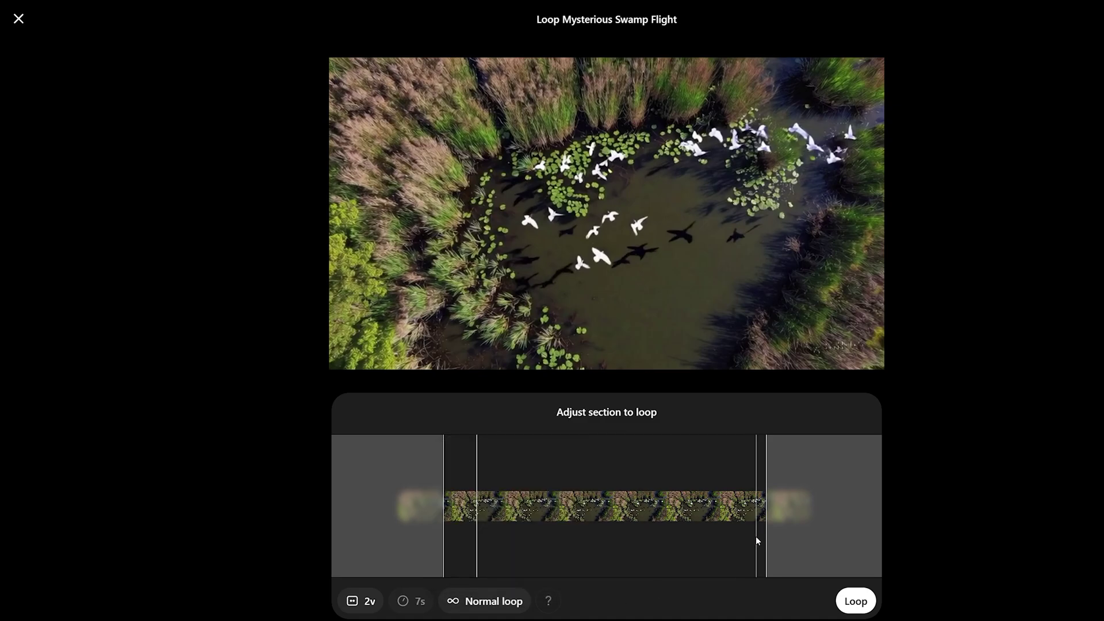
{"action": "left_click", "coordinate": [18, 18]}
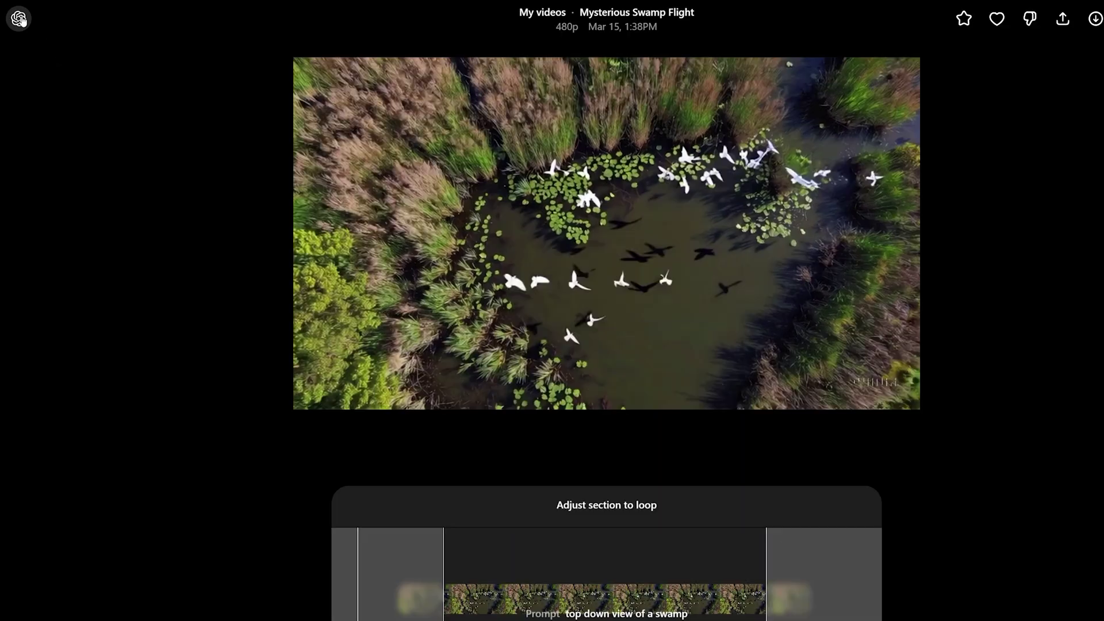